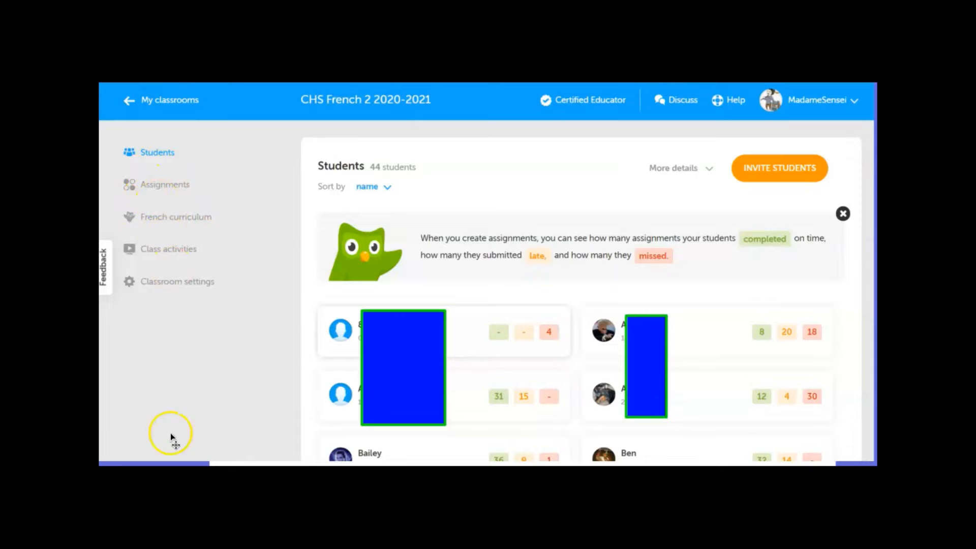
- Open the assignments of the CHS French 2 2020-2021 class and look through the active assignments
{"action": "left_click", "coordinate": [162, 185]}
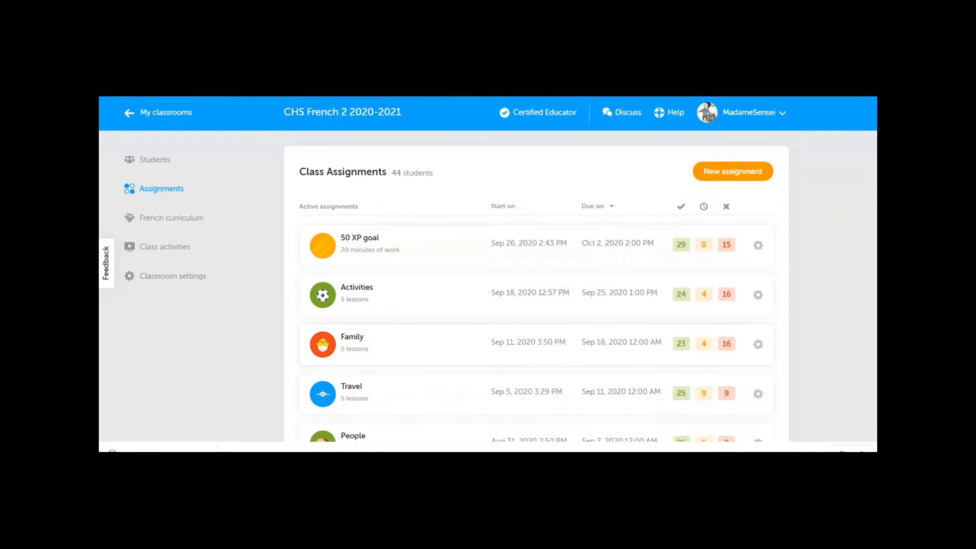
{"action": "scroll", "coordinate": [536, 285], "scroll_direction": "down", "scroll_amount": 3}
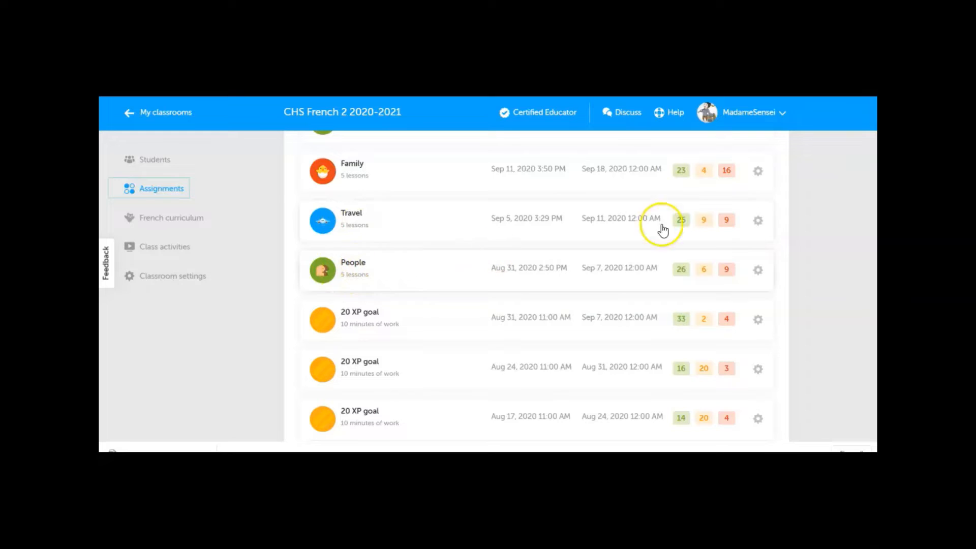
{"action": "scroll", "coordinate": [534, 285], "scroll_direction": "up", "scroll_amount": 3}
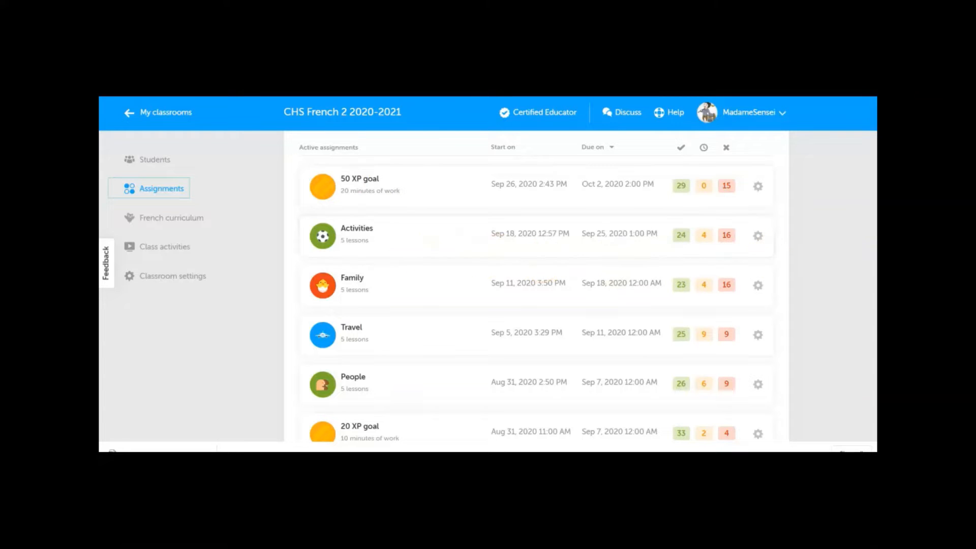
{"action": "scroll", "coordinate": [537, 284], "scroll_direction": "up", "scroll_amount": 1}
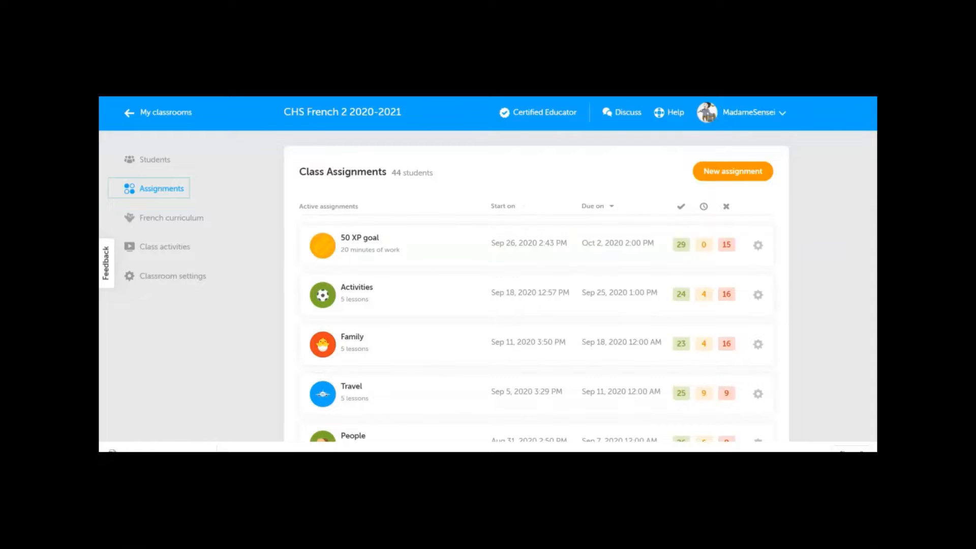
- Create a new Collect points assignment for the French 2 class with a 50 XP goal
{"action": "left_click", "coordinate": [724, 175]}
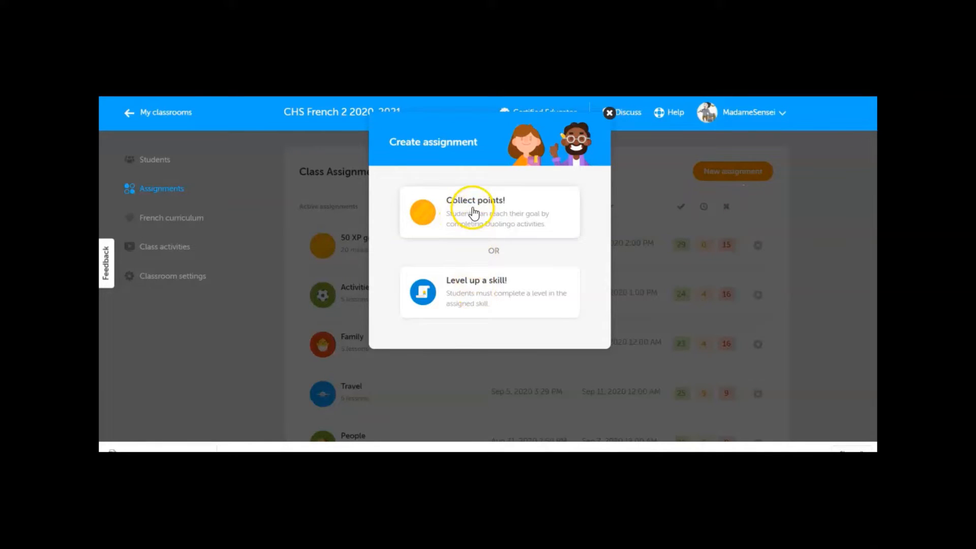
{"action": "left_click", "coordinate": [468, 217]}
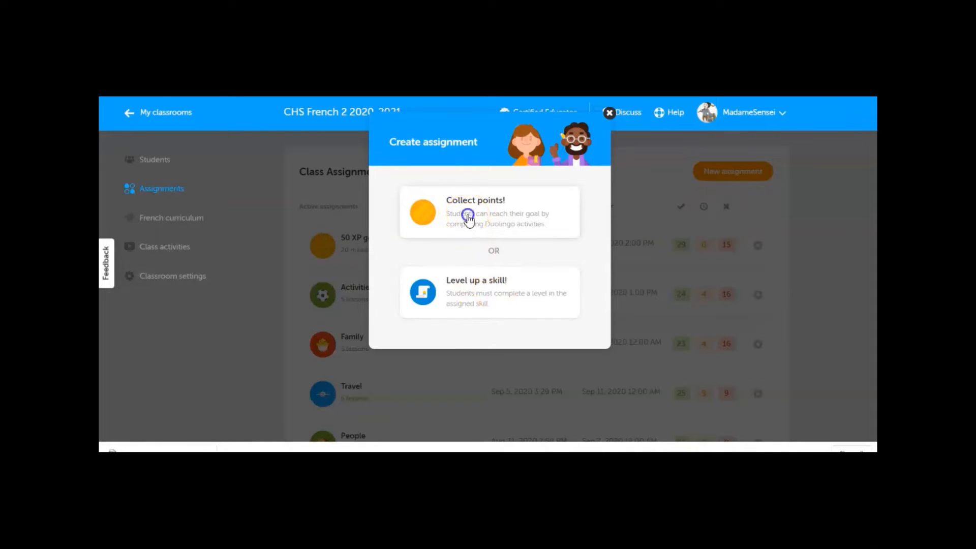
{"action": "left_click", "coordinate": [573, 197]}
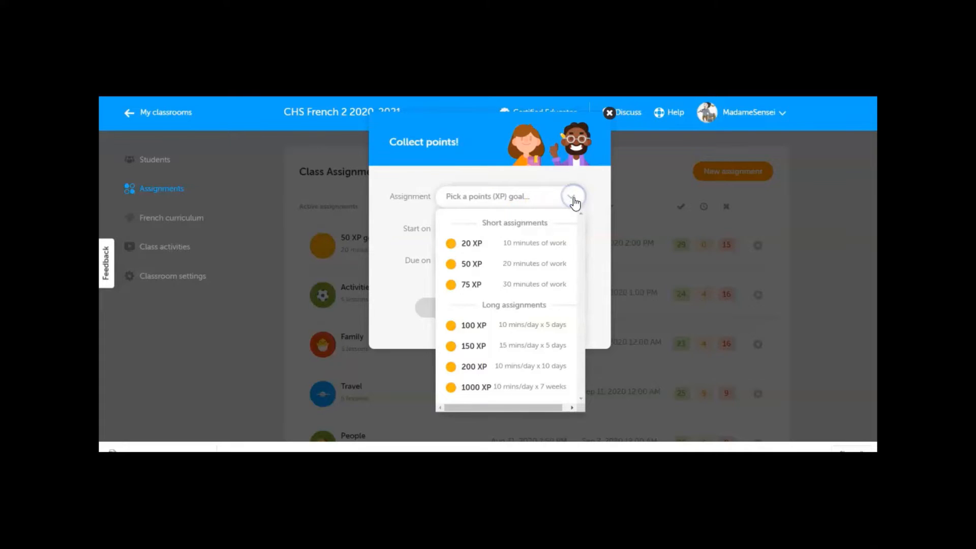
{"action": "left_click", "coordinate": [541, 264]}
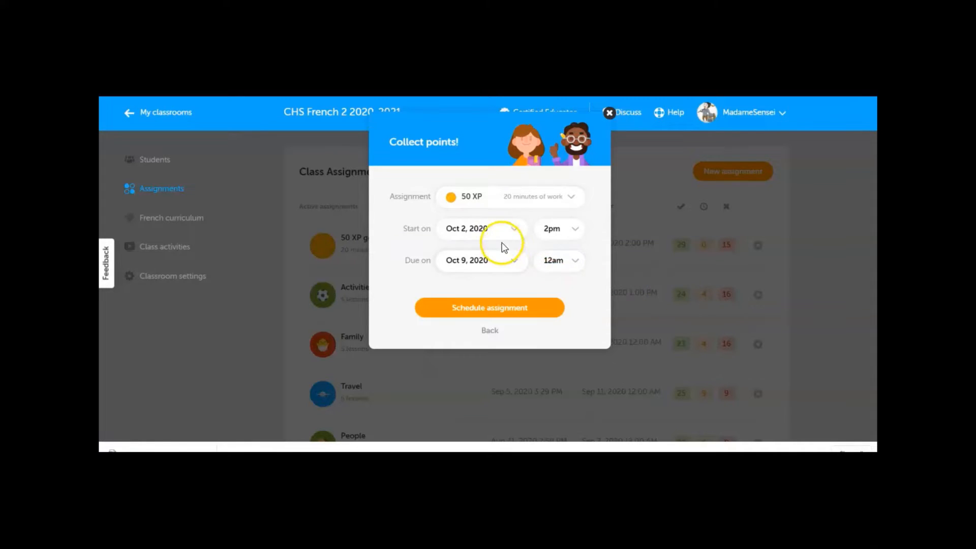
- Schedule the 50 XP assignment with start date Oct 5, 2020 and due date Oct 9, 2020, and dismiss the confirmation
{"action": "left_click", "coordinate": [515, 229]}
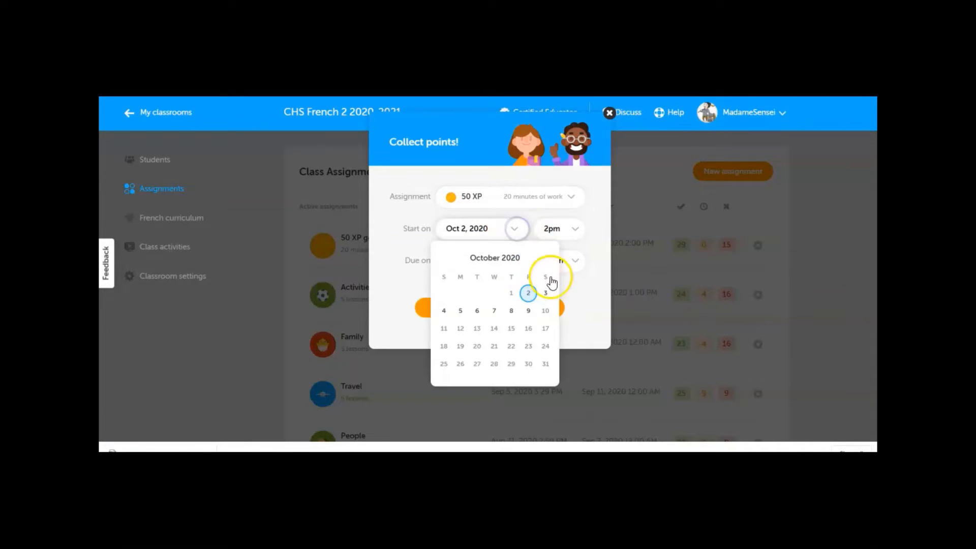
{"action": "left_click", "coordinate": [460, 311]}
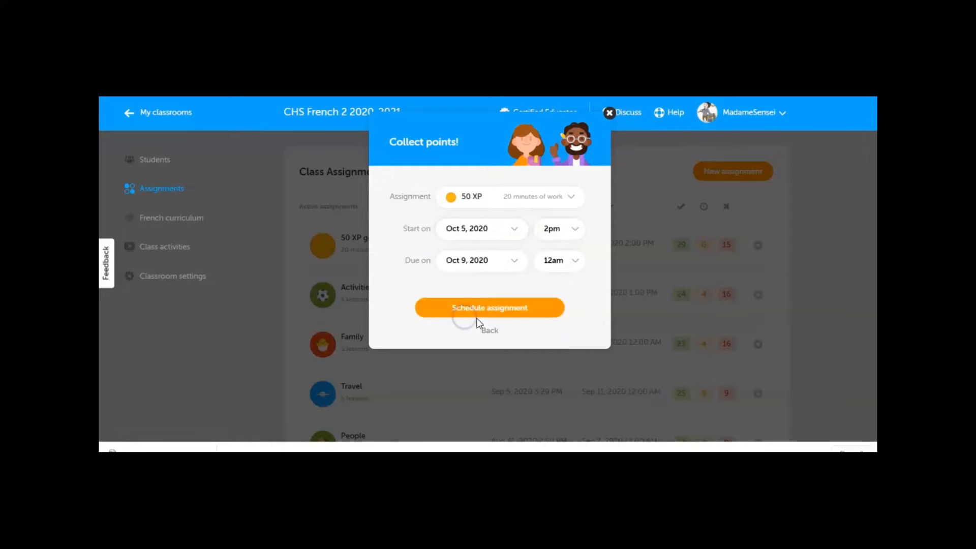
{"action": "left_click", "coordinate": [514, 261]}
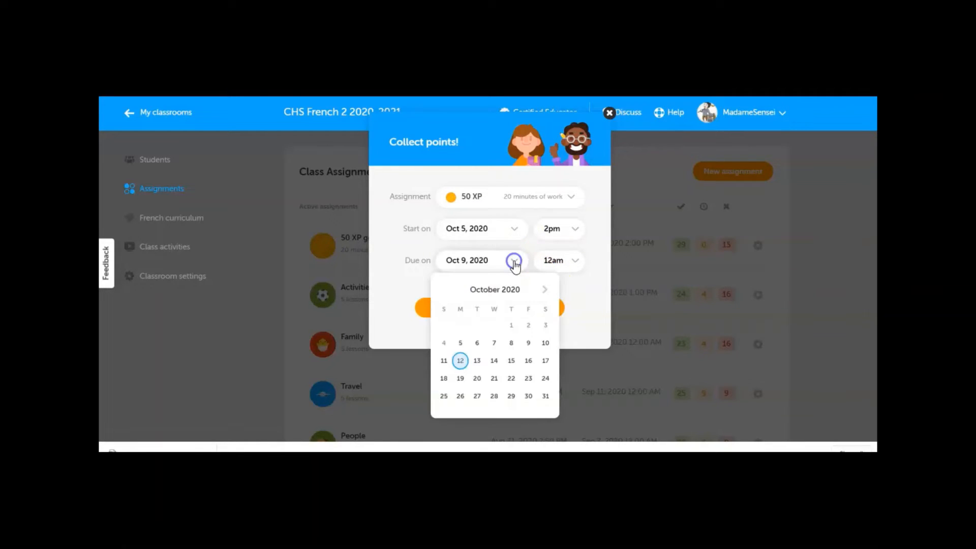
{"action": "left_click", "coordinate": [527, 343]}
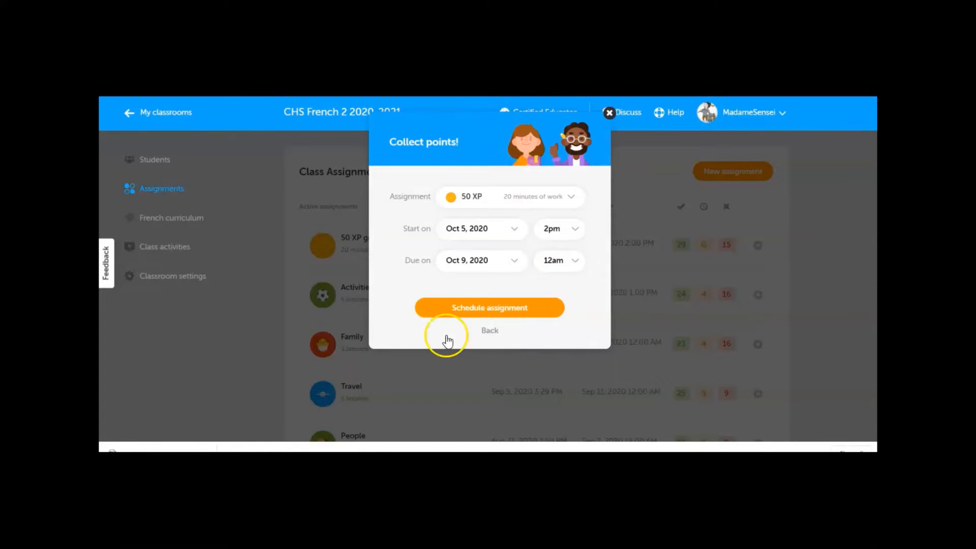
{"action": "left_click", "coordinate": [498, 311]}
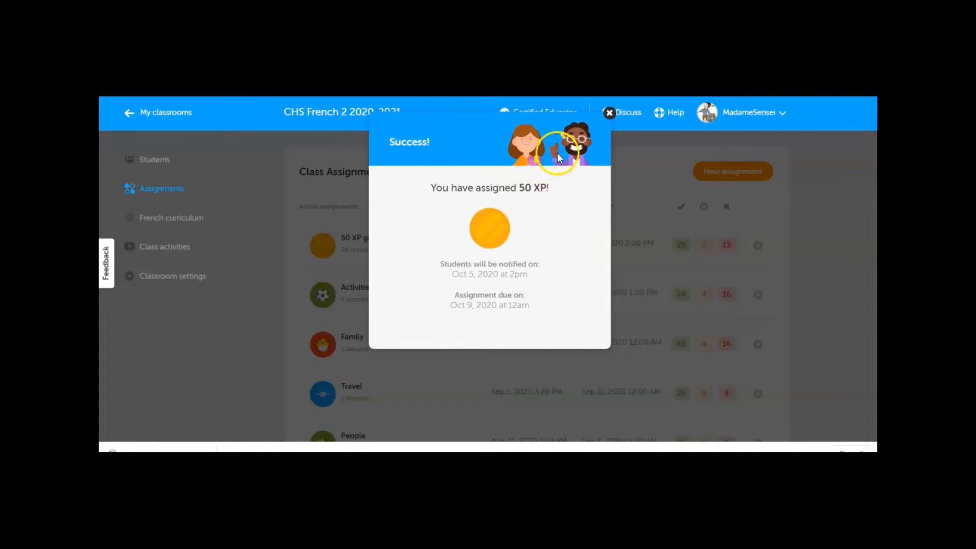
{"action": "left_click", "coordinate": [612, 117]}
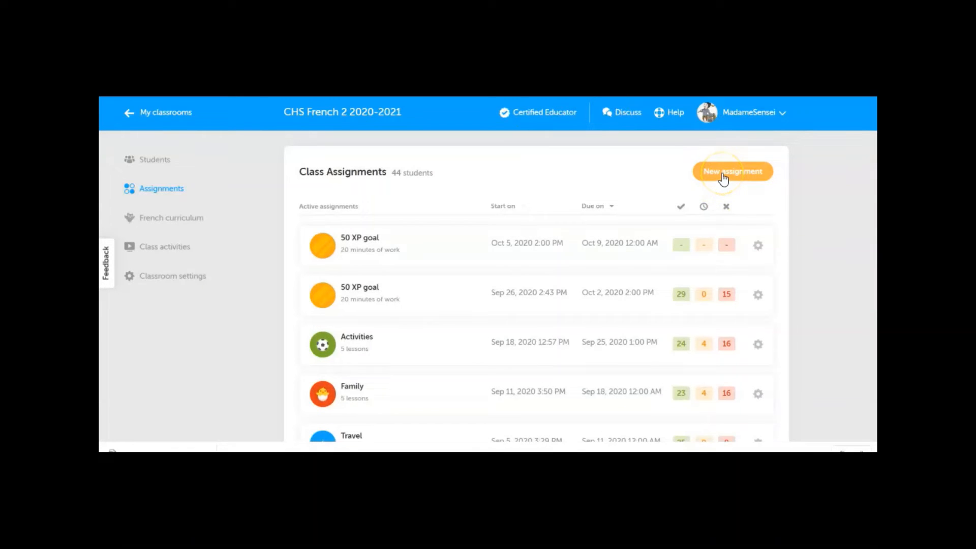
- Create another Collect points assignment for the same class with a 50 XP goal
{"action": "left_click", "coordinate": [724, 176]}
{"action": "left_click", "coordinate": [451, 208]}
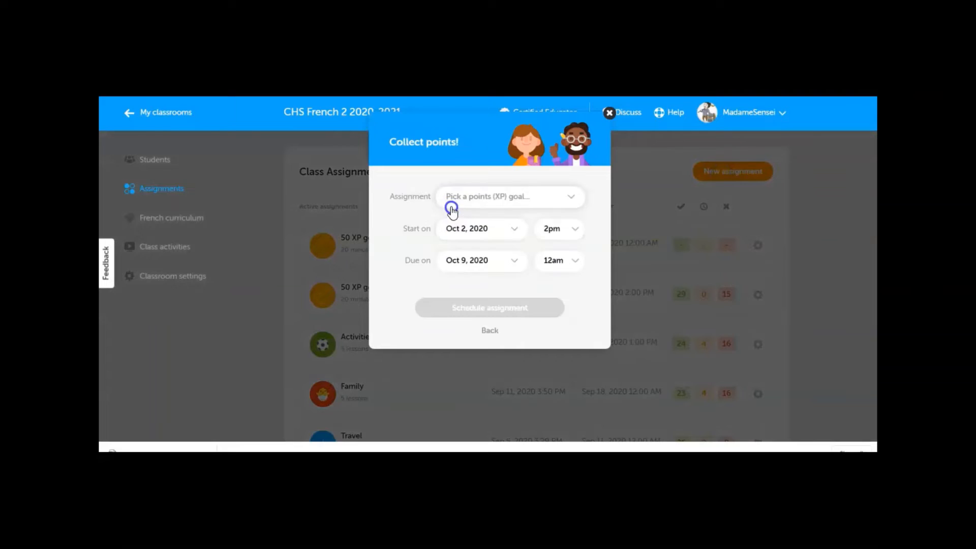
{"action": "left_click", "coordinate": [567, 203]}
{"action": "left_click", "coordinate": [480, 264]}
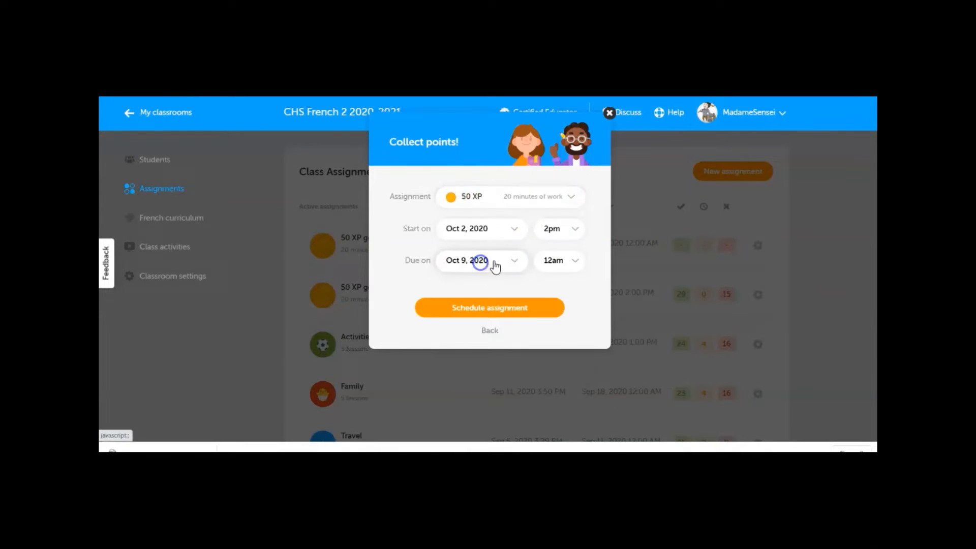
- Try to set the second 50 XP assignment's start date to Oct 12, 2020
{"action": "left_click", "coordinate": [514, 233]}
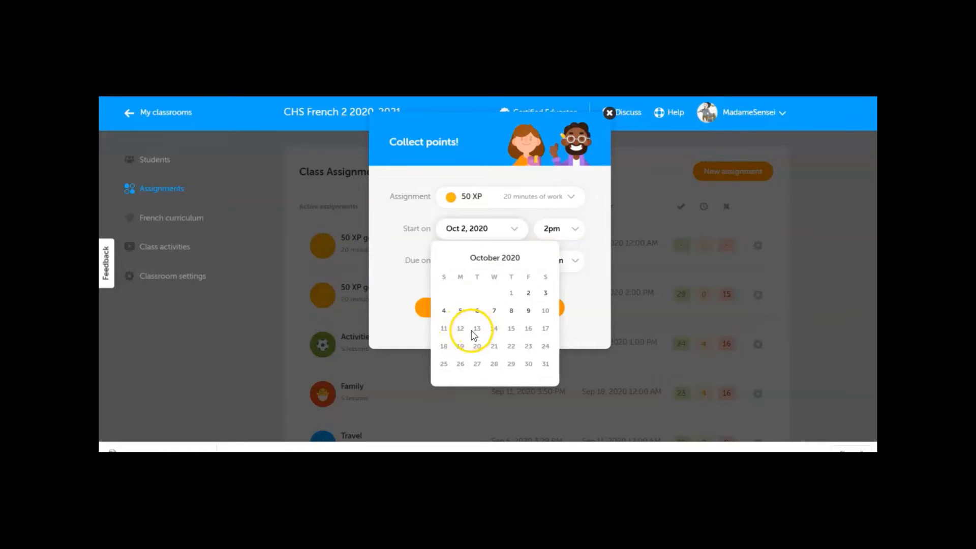
{"action": "left_click", "coordinate": [461, 328]}
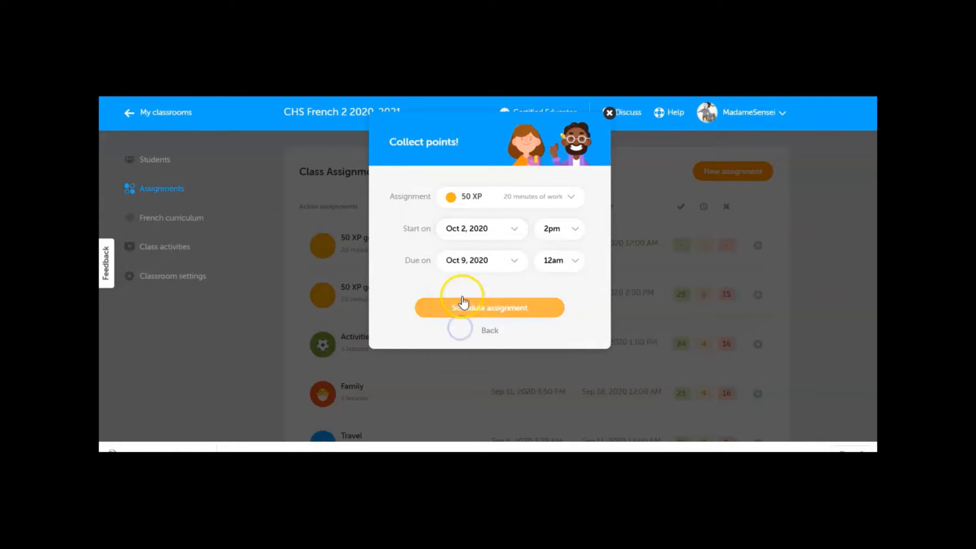
{"action": "left_click", "coordinate": [516, 232]}
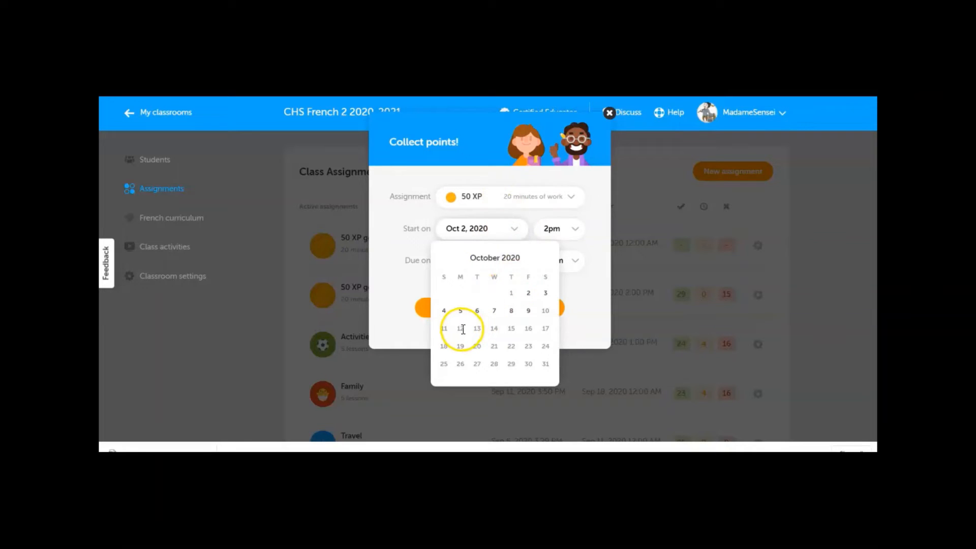
{"action": "left_click", "coordinate": [460, 329]}
- Set the second assignment's due date to Oct 16, 2020 and its start date to Oct 12, 2020
{"action": "left_click", "coordinate": [516, 262]}
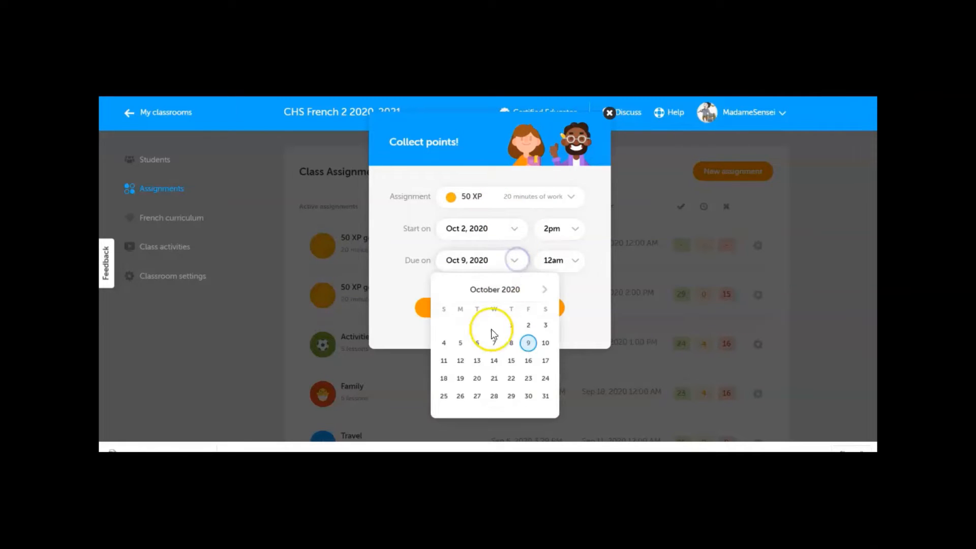
{"action": "left_click", "coordinate": [529, 360]}
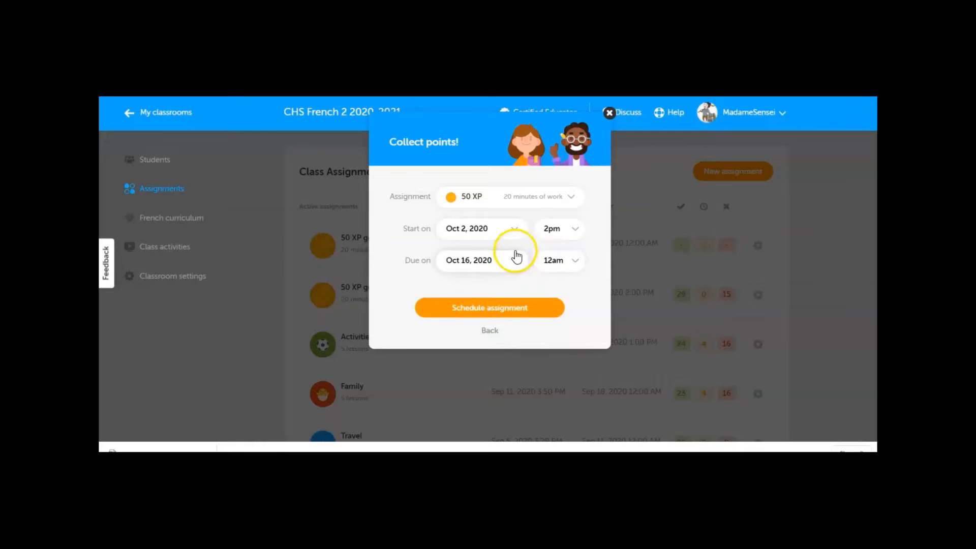
{"action": "left_click", "coordinate": [516, 231]}
{"action": "left_click", "coordinate": [459, 330]}
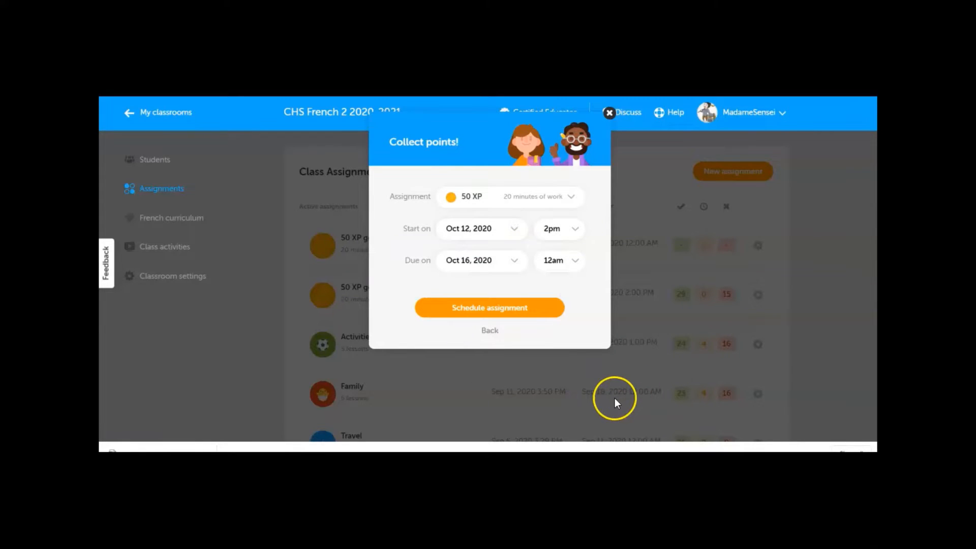
- Set the due time to 2pm, schedule the assignment and dismiss the confirmation
{"action": "left_click", "coordinate": [577, 264]}
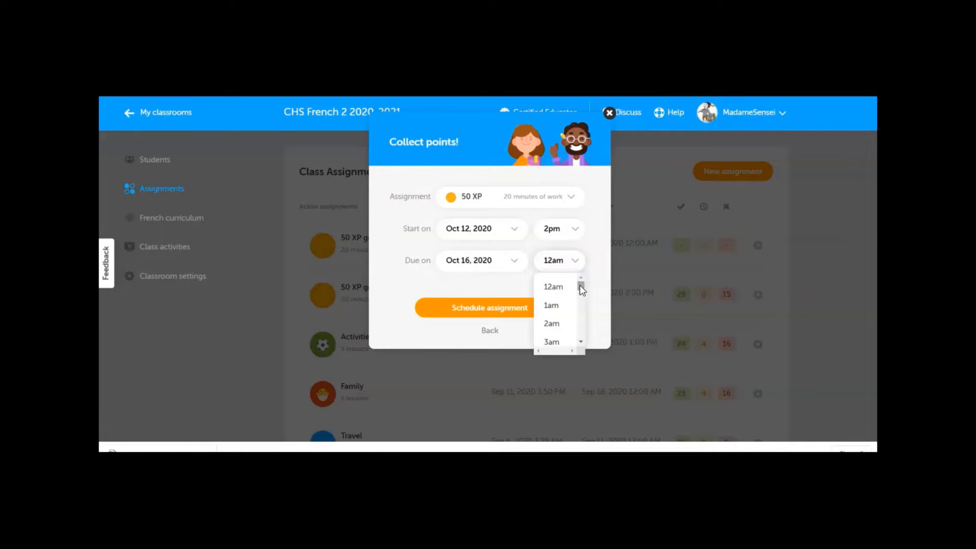
{"action": "left_click_drag", "start_coordinate": [580, 288], "coordinate": [575, 316]}
{"action": "left_click", "coordinate": [558, 316]}
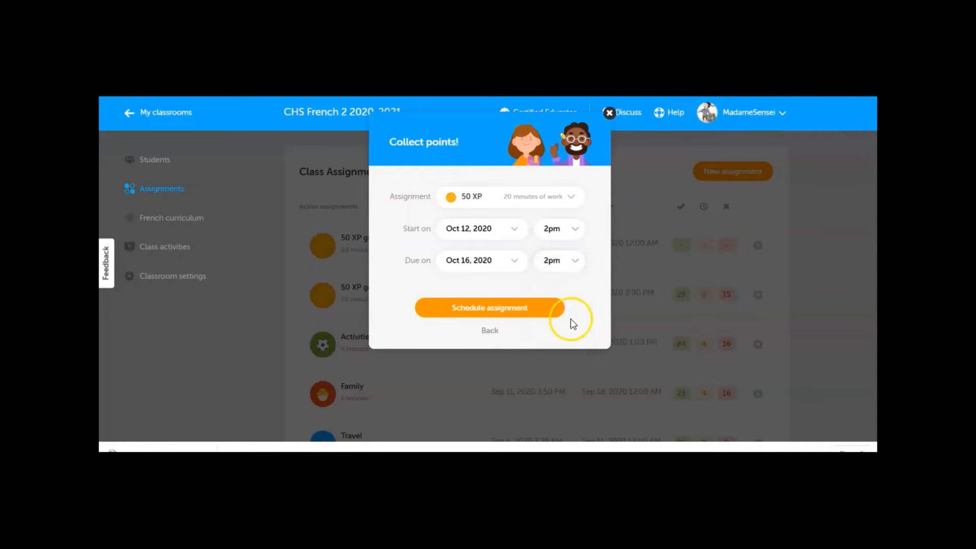
{"action": "left_click", "coordinate": [496, 309]}
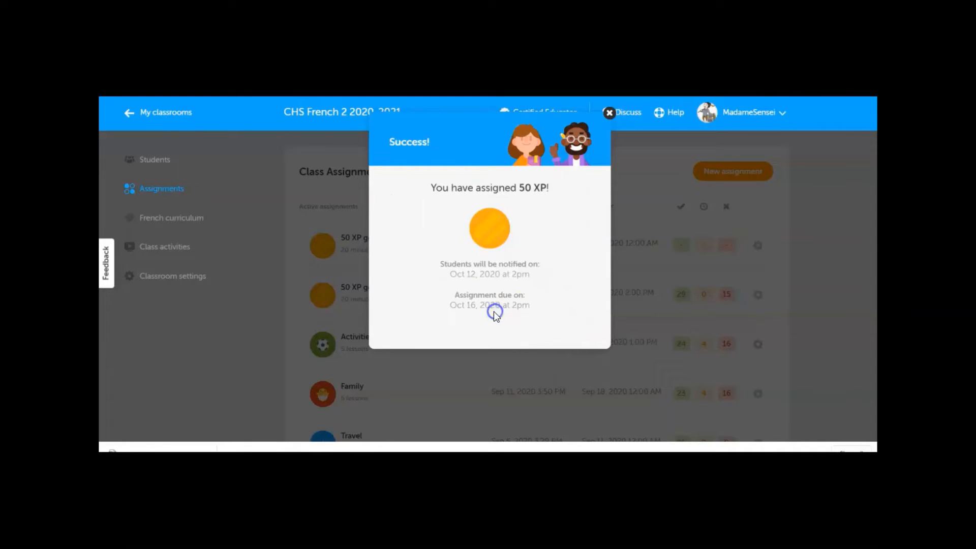
{"action": "left_click", "coordinate": [610, 114]}
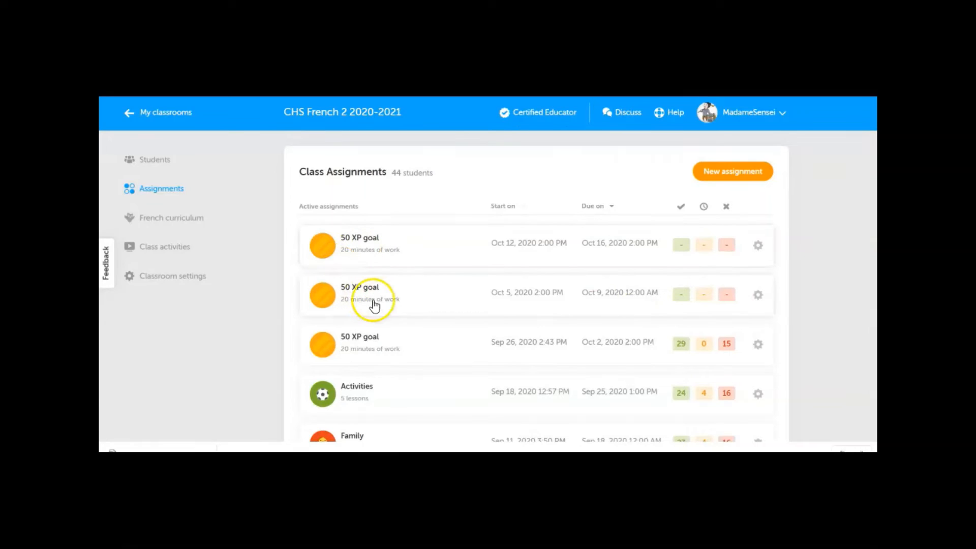
- Edit the 50 XP assignment starting Oct 5 so its due time is 2pm, reschedule it and return to the assignments list
{"action": "left_click", "coordinate": [521, 302]}
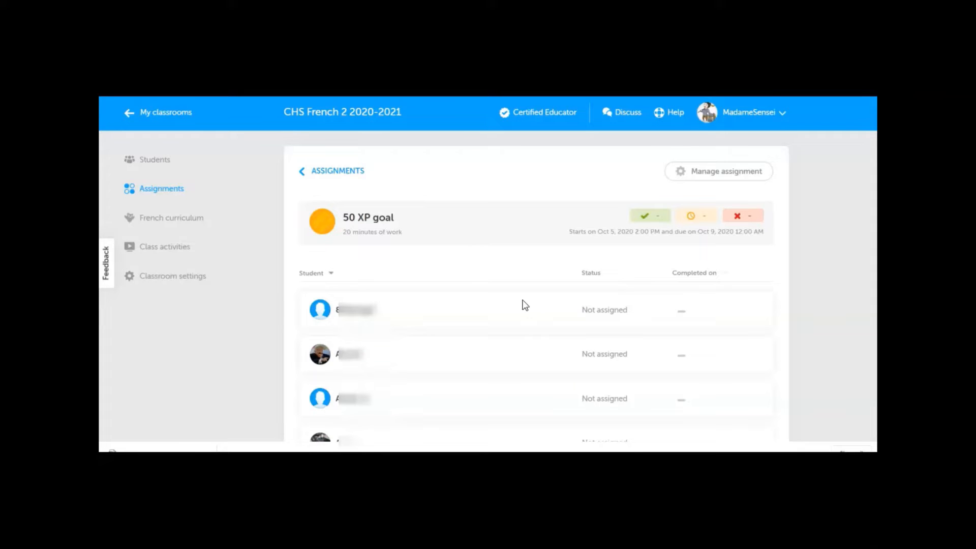
{"action": "left_click", "coordinate": [727, 173]}
{"action": "left_click", "coordinate": [710, 235]}
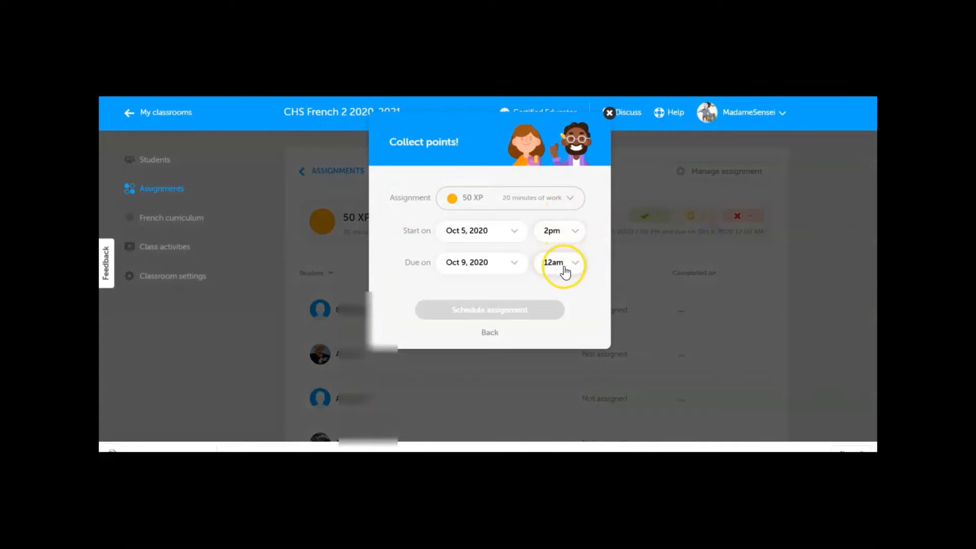
{"action": "left_click", "coordinate": [575, 262]}
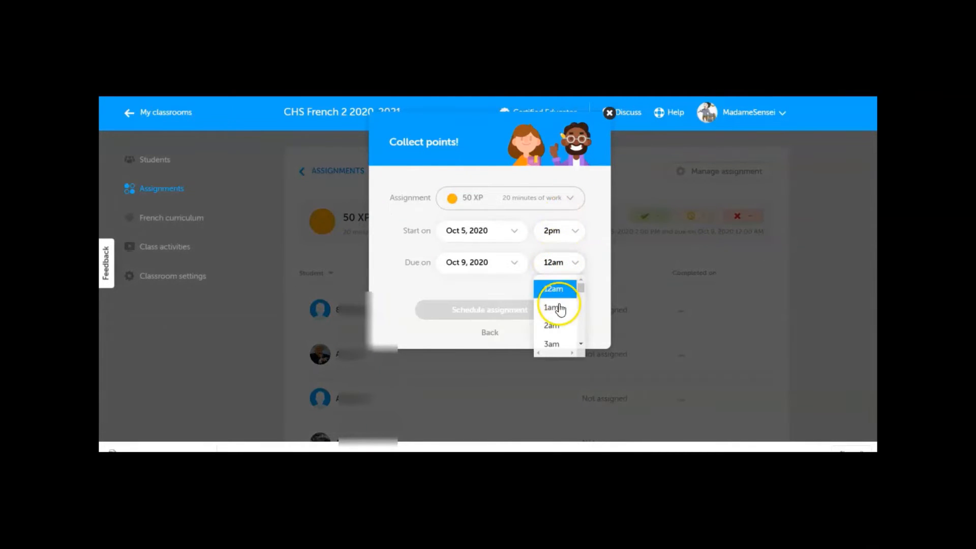
{"action": "left_click", "coordinate": [581, 343]}
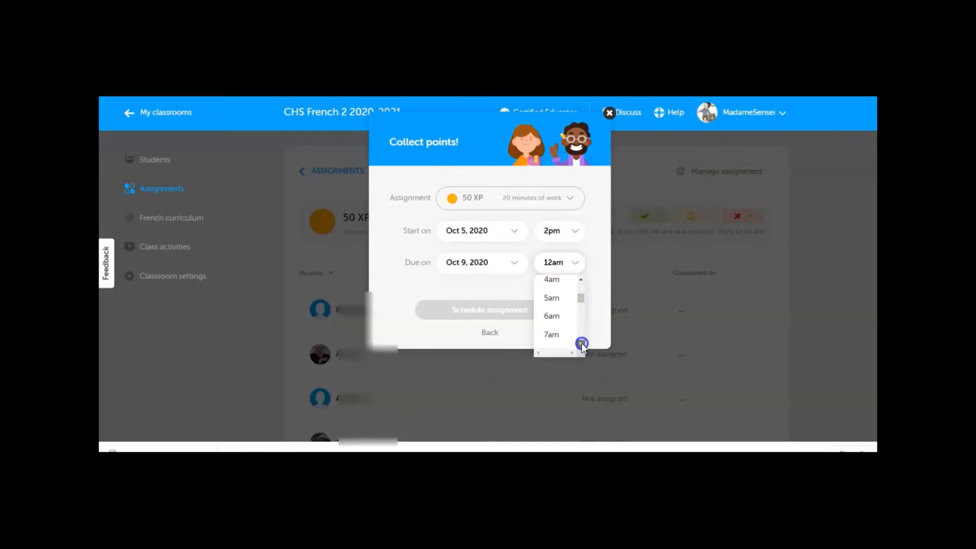
{"action": "left_click", "coordinate": [581, 343]}
{"action": "left_click", "coordinate": [553, 313]}
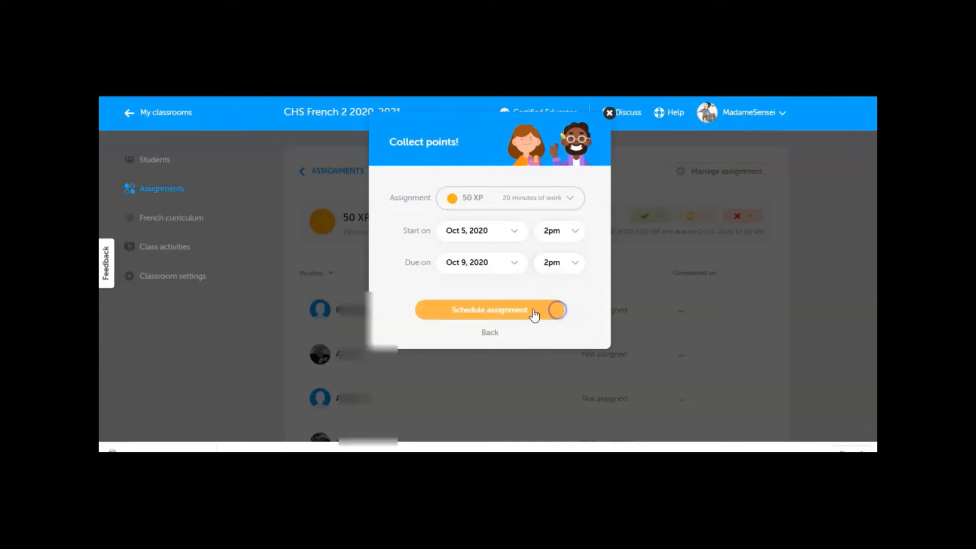
{"action": "left_click", "coordinate": [497, 313]}
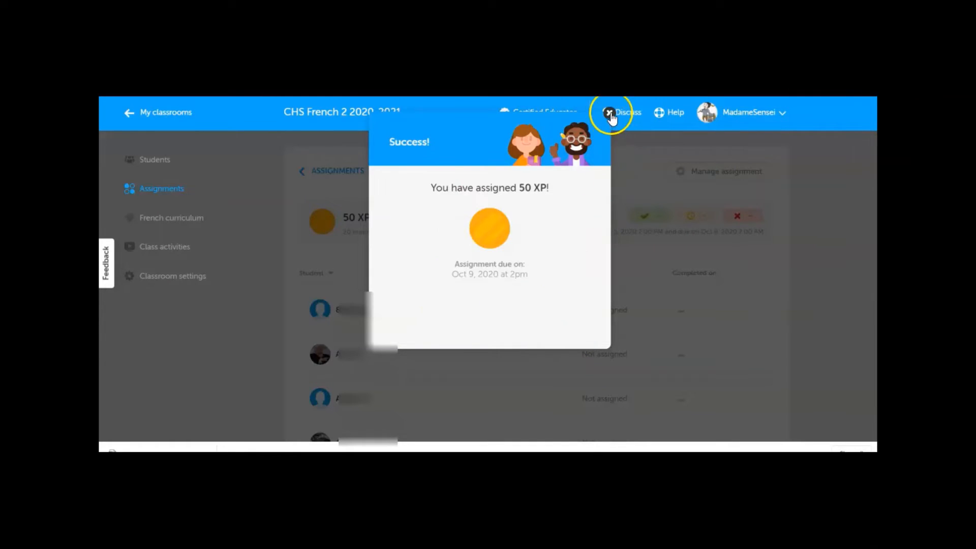
{"action": "left_click", "coordinate": [610, 114]}
{"action": "left_click", "coordinate": [335, 173]}
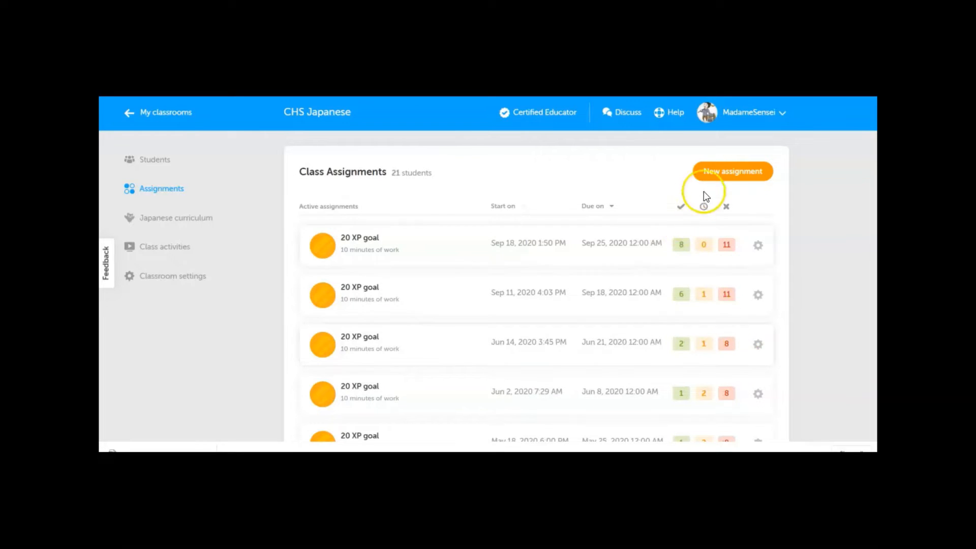
- Create a Level up a skill assignment for Hiragana 1 with a start date of Oct 5, 2020
{"action": "left_click", "coordinate": [717, 173]}
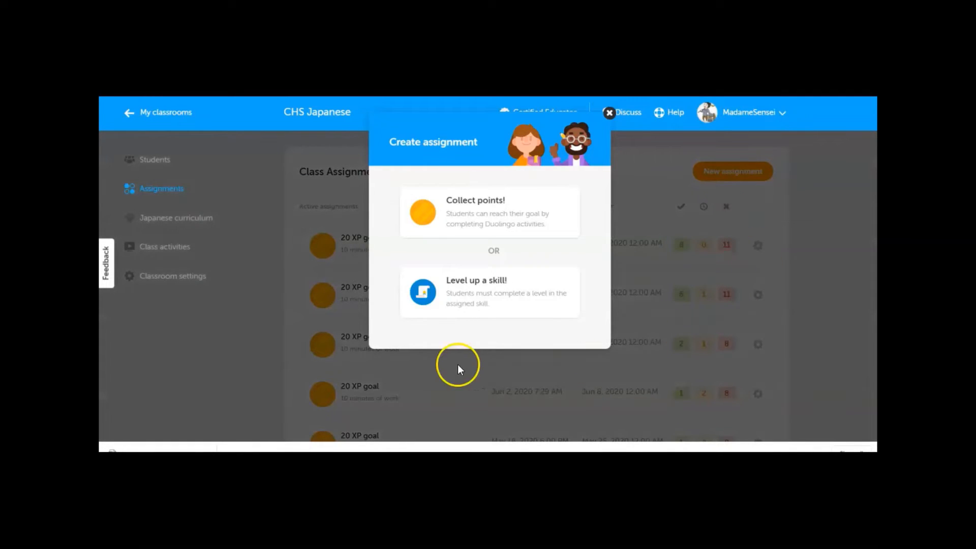
{"action": "left_click", "coordinate": [510, 294]}
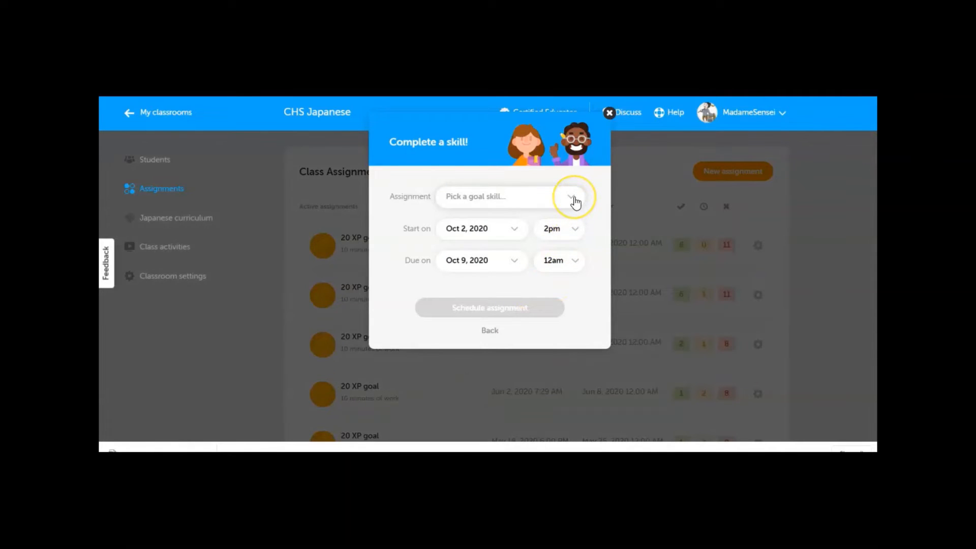
{"action": "left_click", "coordinate": [573, 198]}
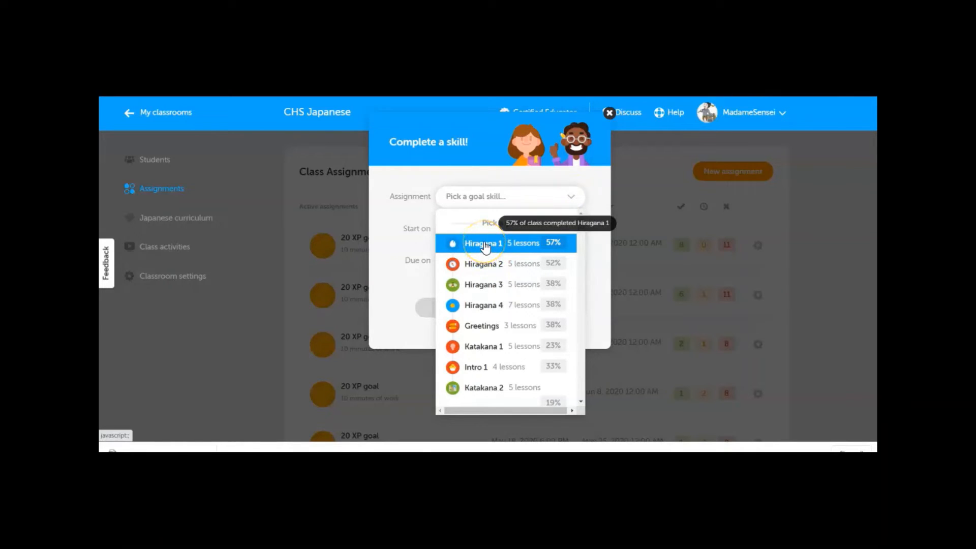
{"action": "left_click", "coordinate": [486, 246]}
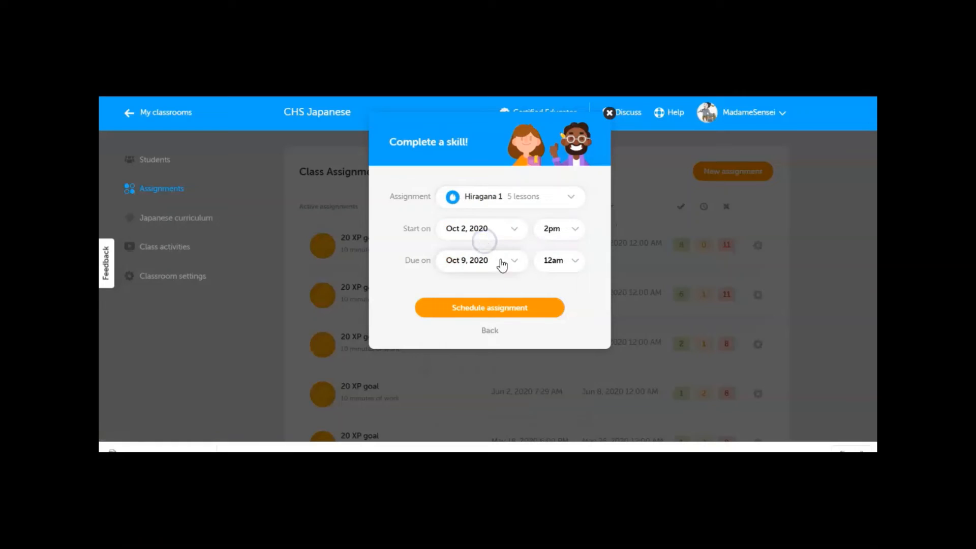
{"action": "left_click", "coordinate": [515, 233]}
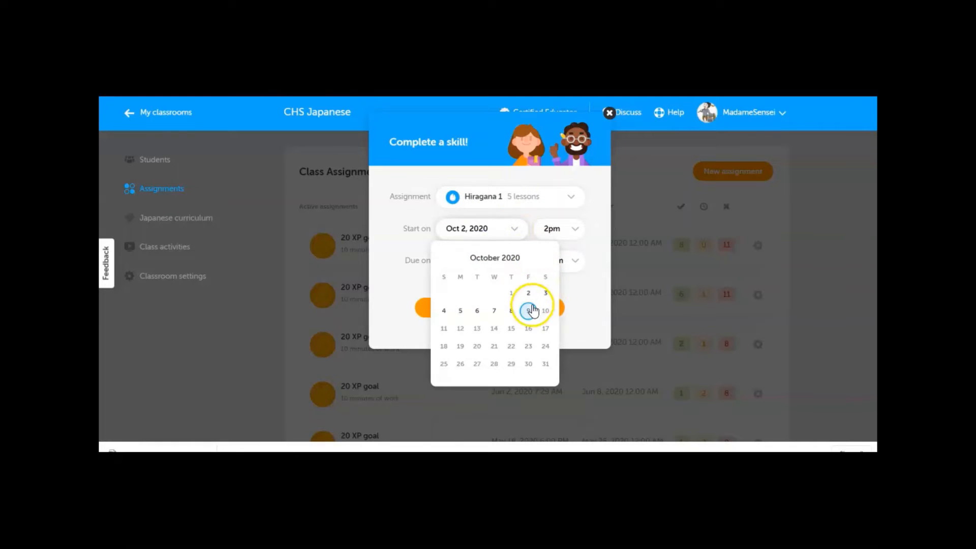
{"action": "left_click", "coordinate": [460, 311]}
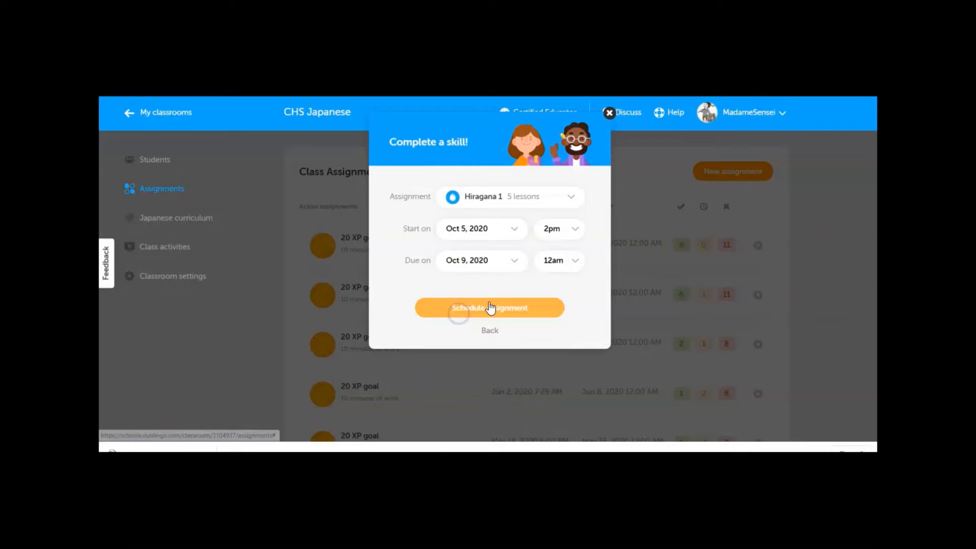
- Set the Hiragana 1 assignment due on Oct 6, 2020 at 2pm and schedule it
{"action": "left_click", "coordinate": [514, 260]}
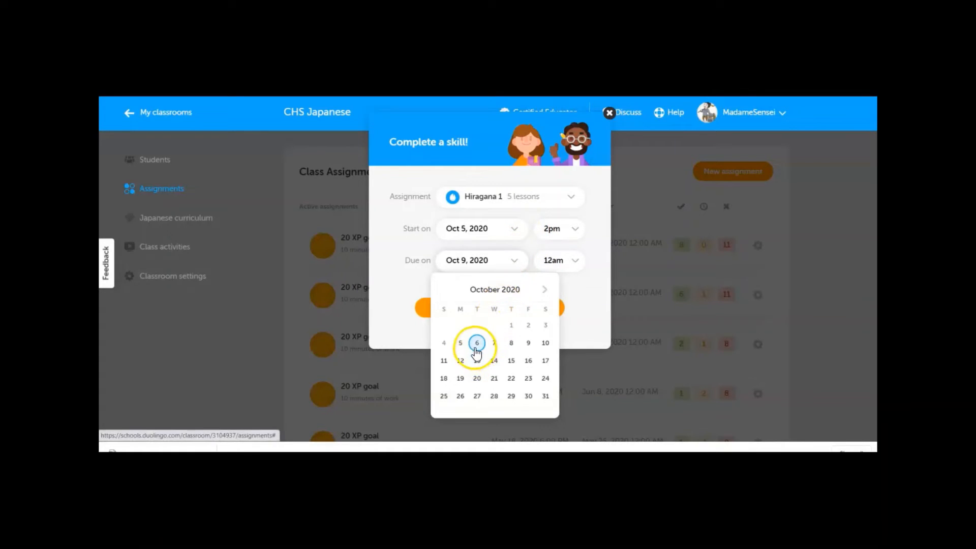
{"action": "left_click", "coordinate": [477, 344]}
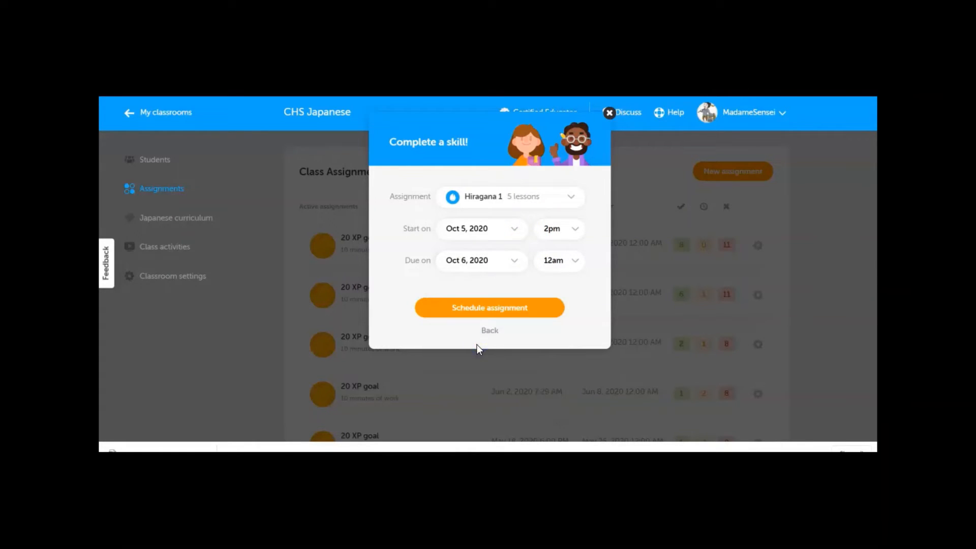
{"action": "left_click", "coordinate": [573, 261]}
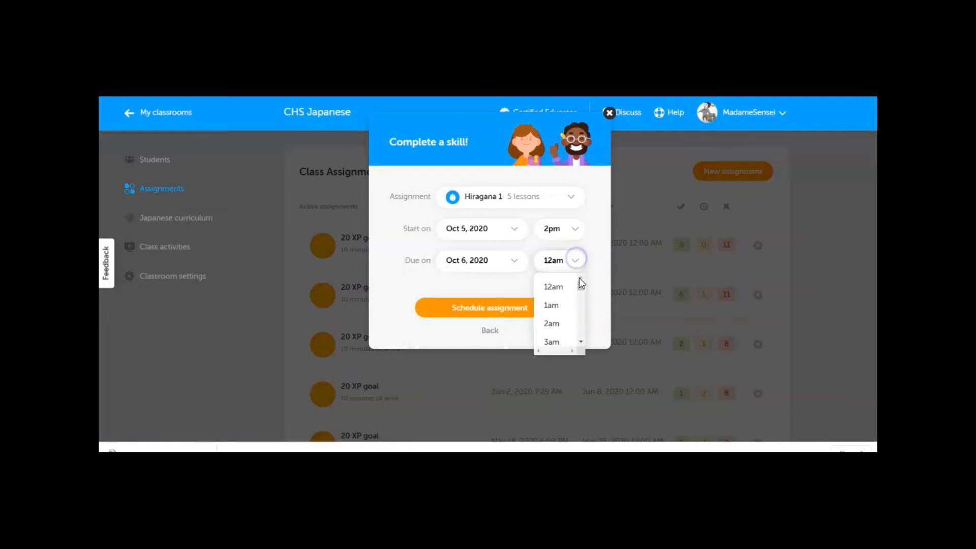
{"action": "left_click_drag", "start_coordinate": [580, 283], "coordinate": [568, 314]}
{"action": "left_click", "coordinate": [553, 295]}
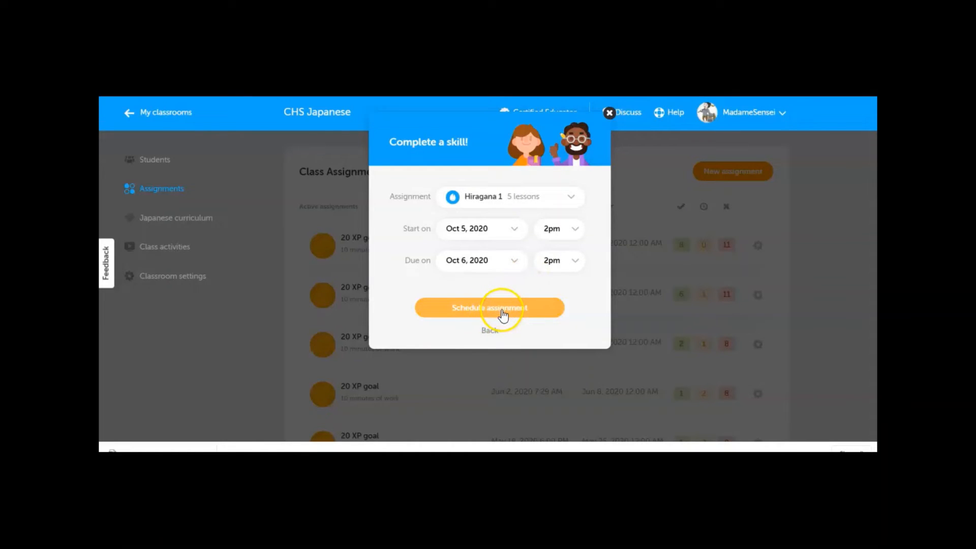
{"action": "left_click", "coordinate": [503, 314]}
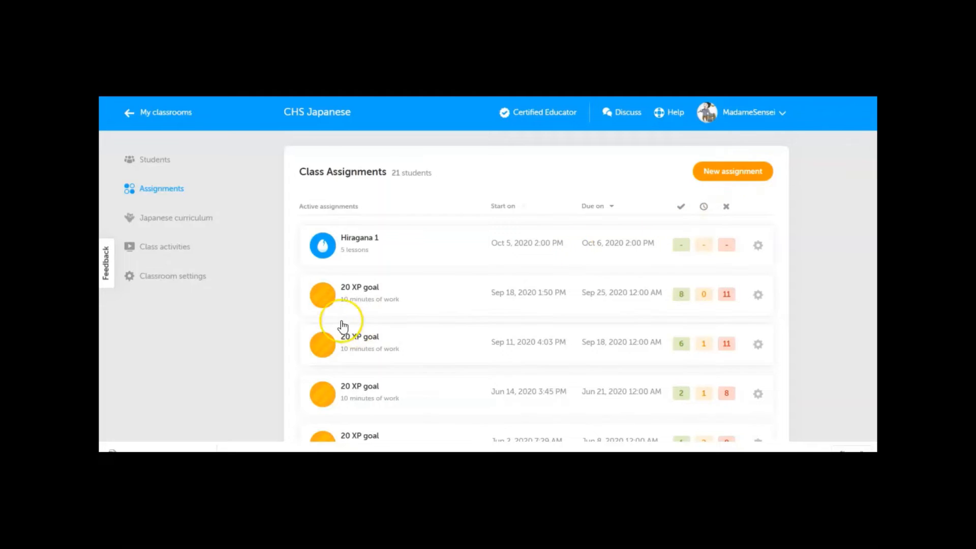
{"action": "left_click", "coordinate": [712, 175]}
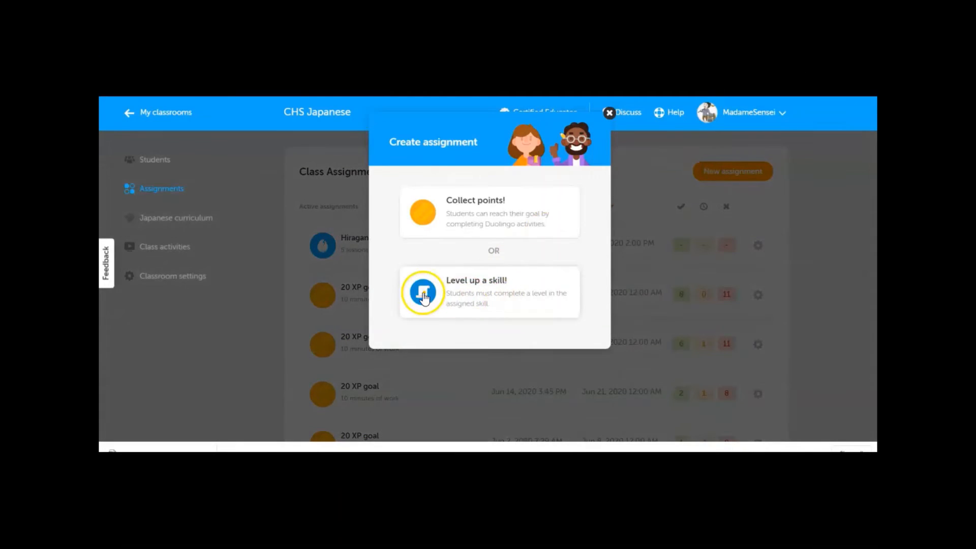
{"action": "left_click", "coordinate": [423, 295]}
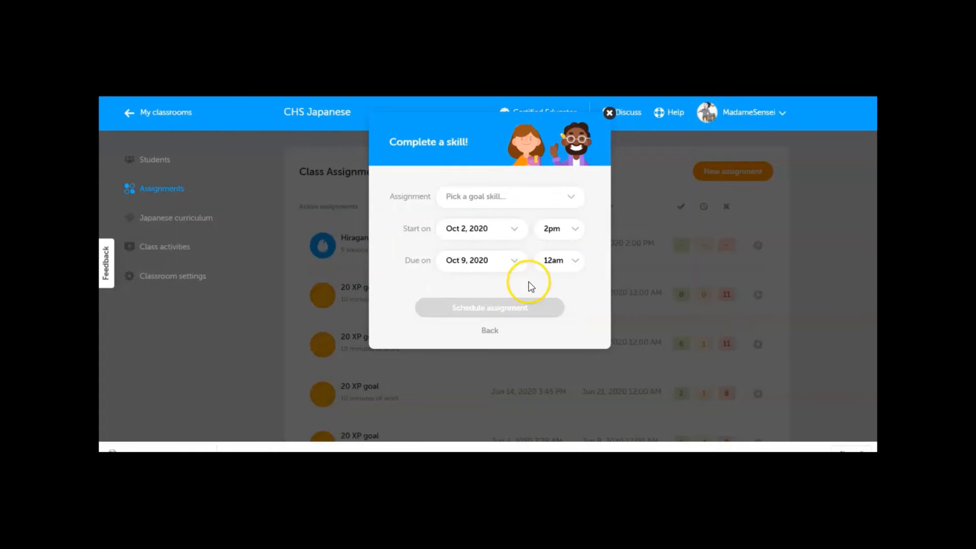
{"action": "left_click", "coordinate": [574, 199]}
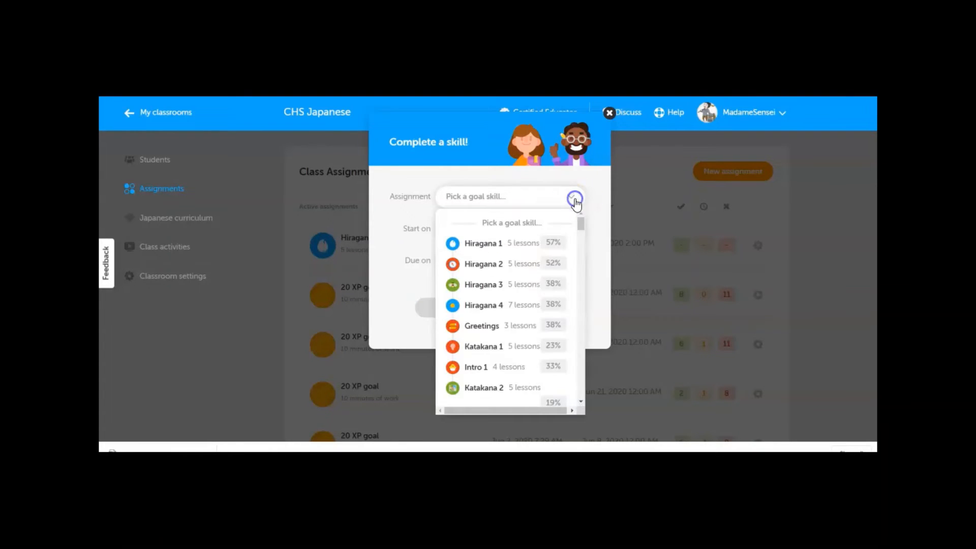
{"action": "left_click", "coordinate": [598, 176]}
{"action": "left_click", "coordinate": [516, 228]}
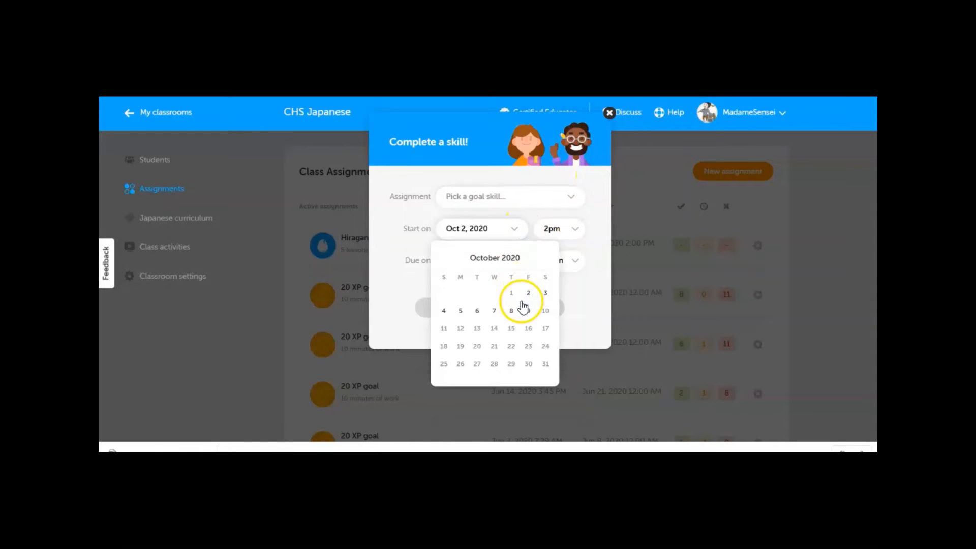
{"action": "left_click", "coordinate": [459, 311]}
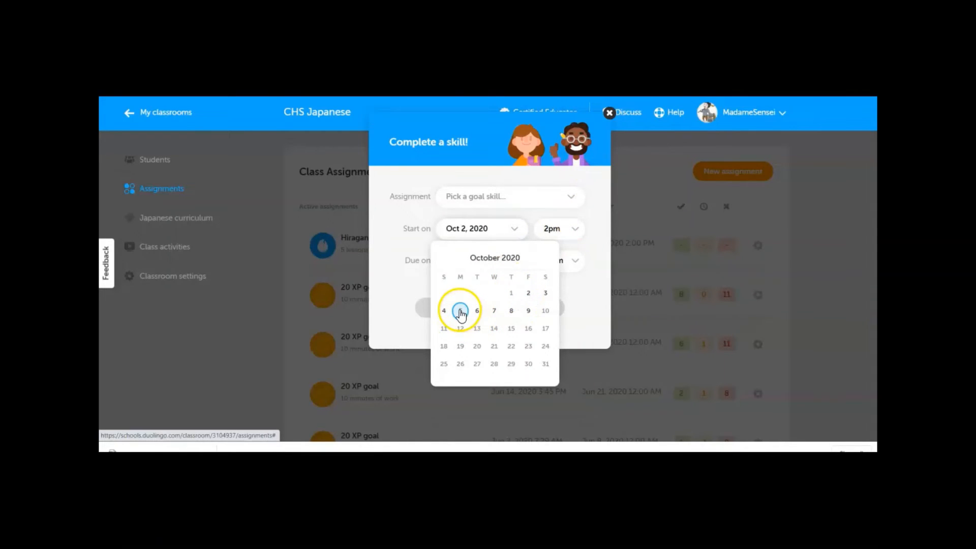
{"action": "left_click", "coordinate": [515, 262]}
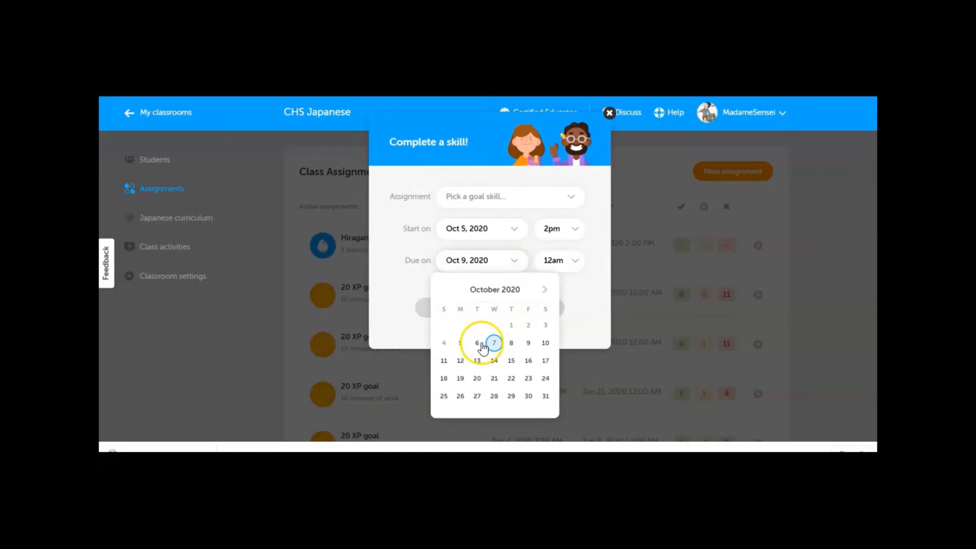
{"action": "left_click", "coordinate": [482, 344]}
{"action": "left_click", "coordinate": [571, 199]}
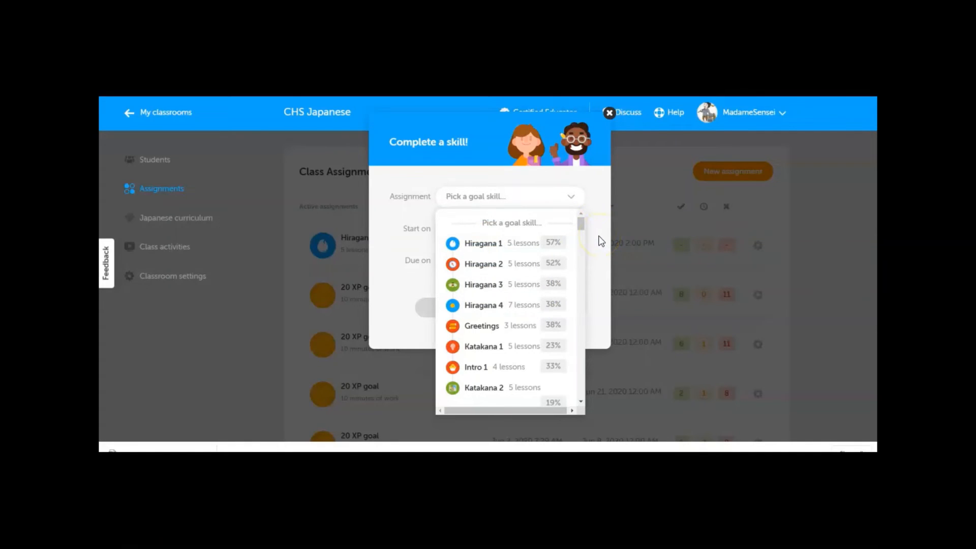
{"action": "left_click", "coordinate": [584, 228]}
{"action": "left_click", "coordinate": [609, 113]}
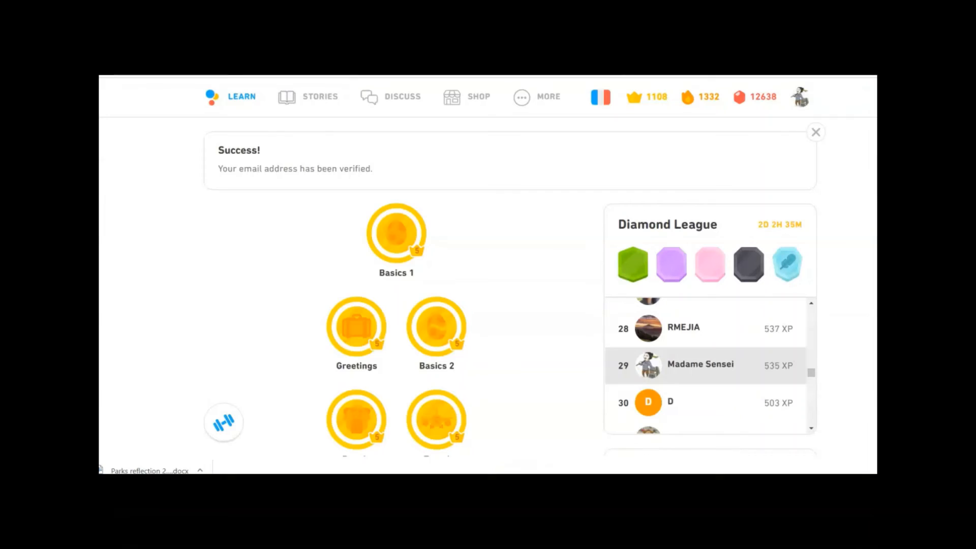
- Examine the Assignments section on the French learner's Learn page
{"action": "scroll", "coordinate": [383, 209], "scroll_direction": "down", "scroll_amount": 2}
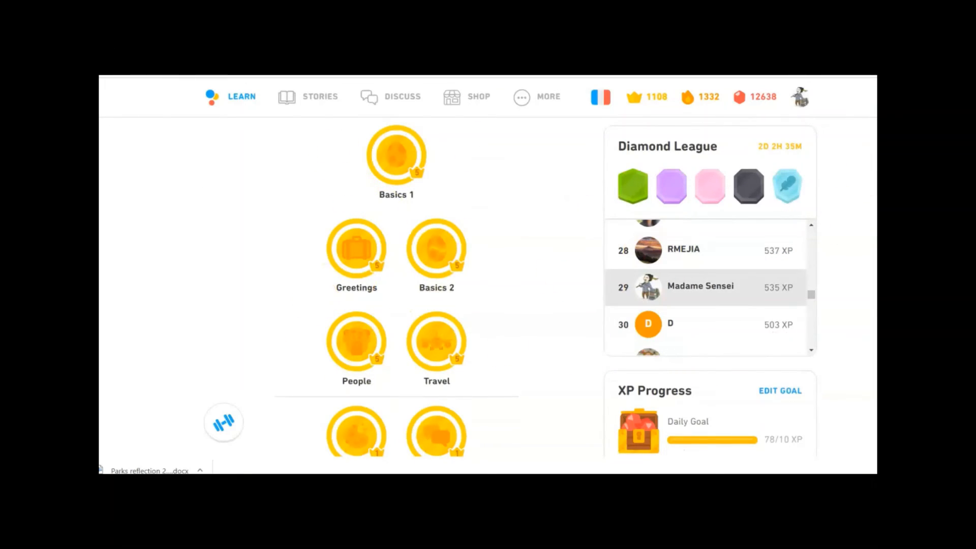
{"action": "scroll", "coordinate": [545, 287], "scroll_direction": "down", "scroll_amount": 1}
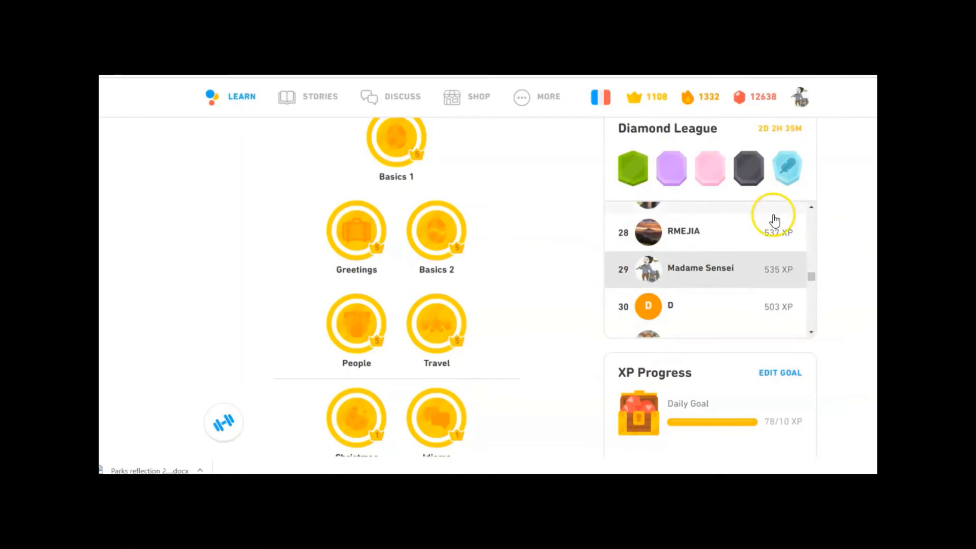
{"action": "scroll", "coordinate": [546, 287], "scroll_direction": "down", "scroll_amount": 4}
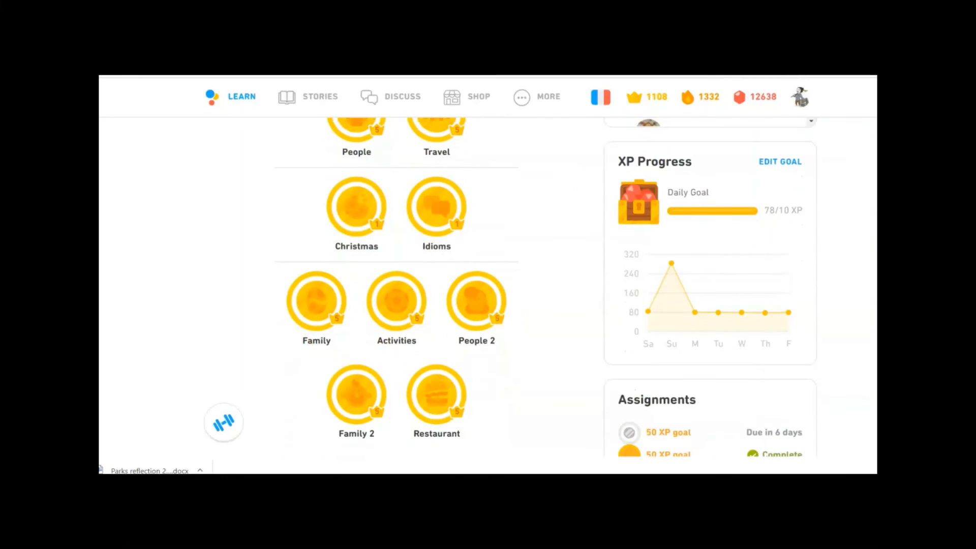
{"action": "scroll", "coordinate": [546, 287], "scroll_direction": "down", "scroll_amount": 4}
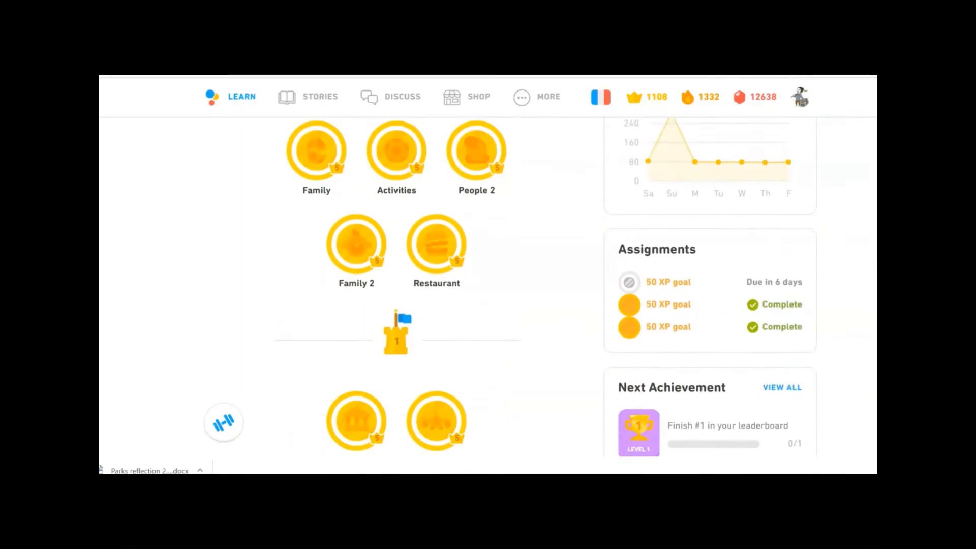